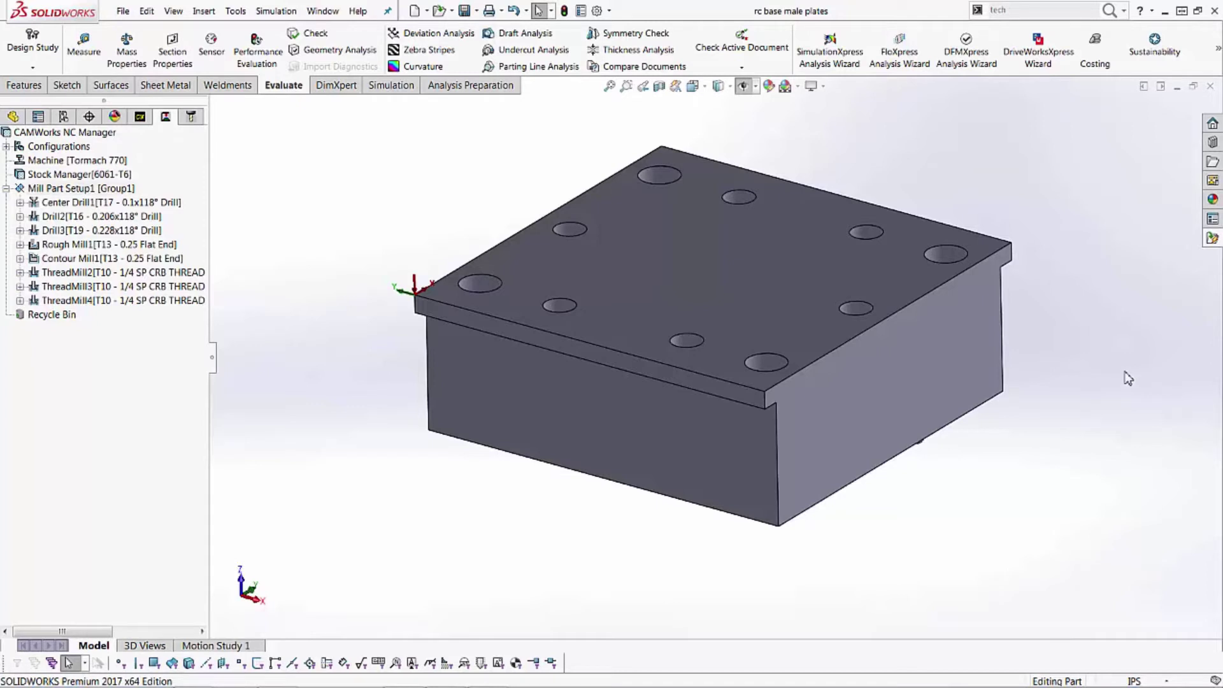
# Orbit the part to view its top face and select Mill Part Setup1
pyautogui.moveTo(1100, 389); pyautogui.dragTo(1139, 341, button='middle')
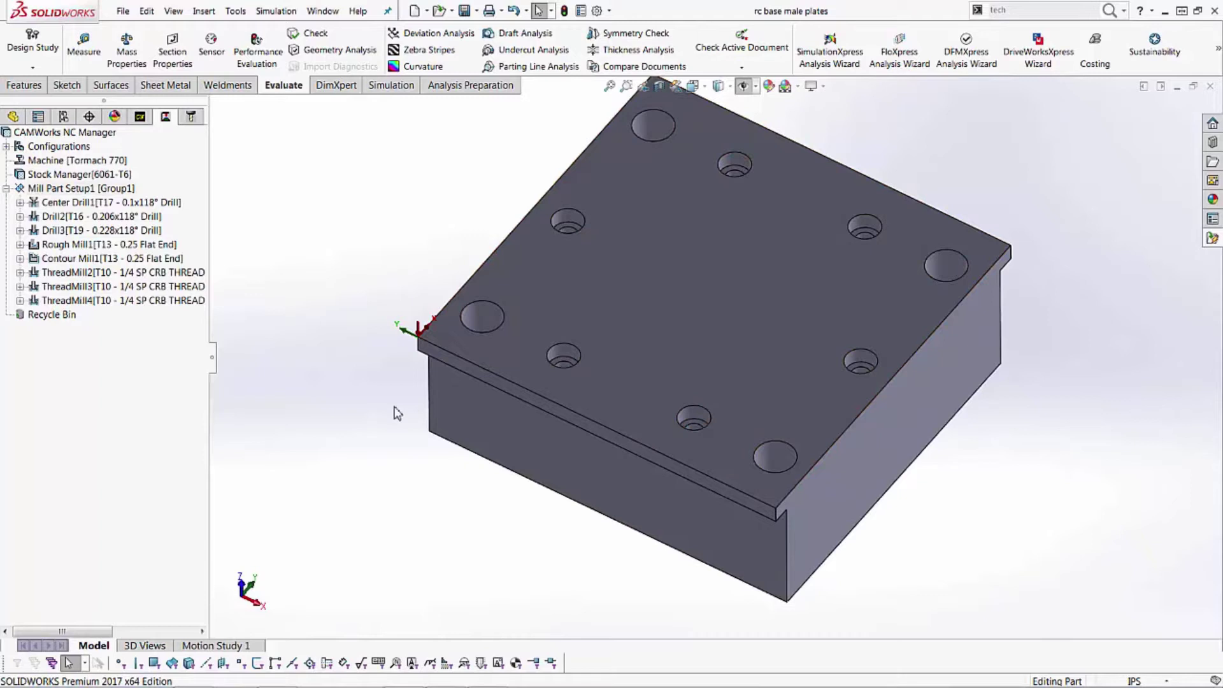
pyautogui.moveTo(395, 468); pyautogui.dragTo(433, 357, button='middle')
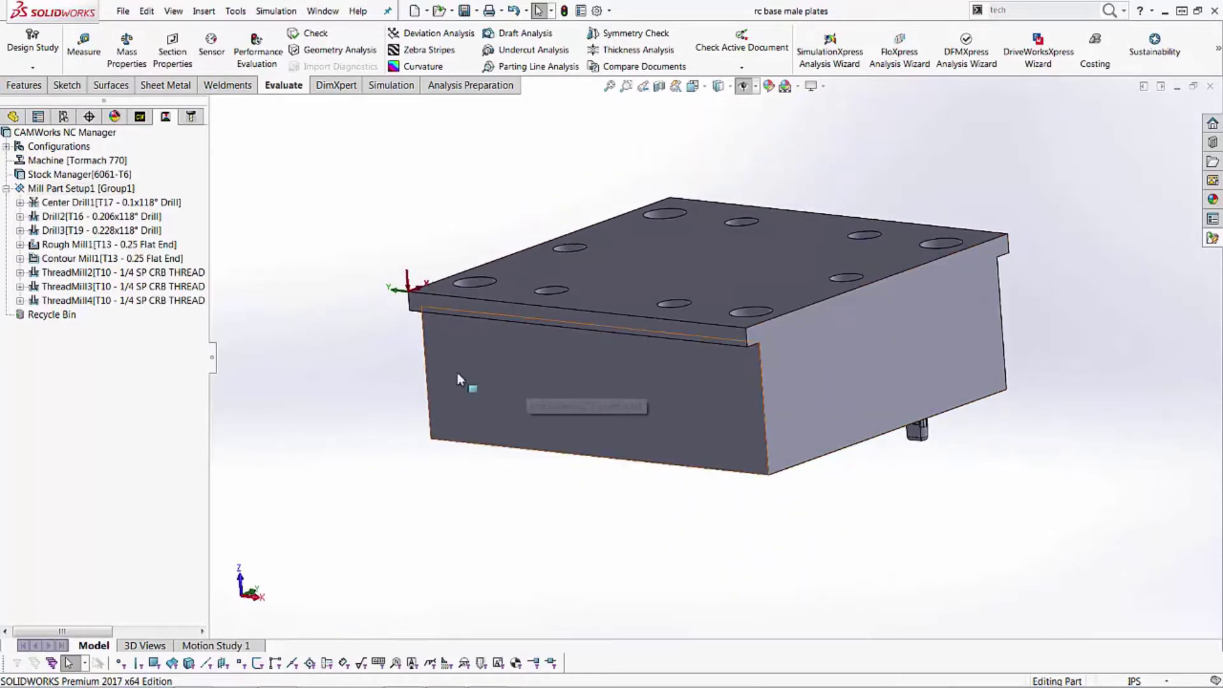
pyautogui.moveTo(451, 319); pyautogui.dragTo(565, 413, button='middle')
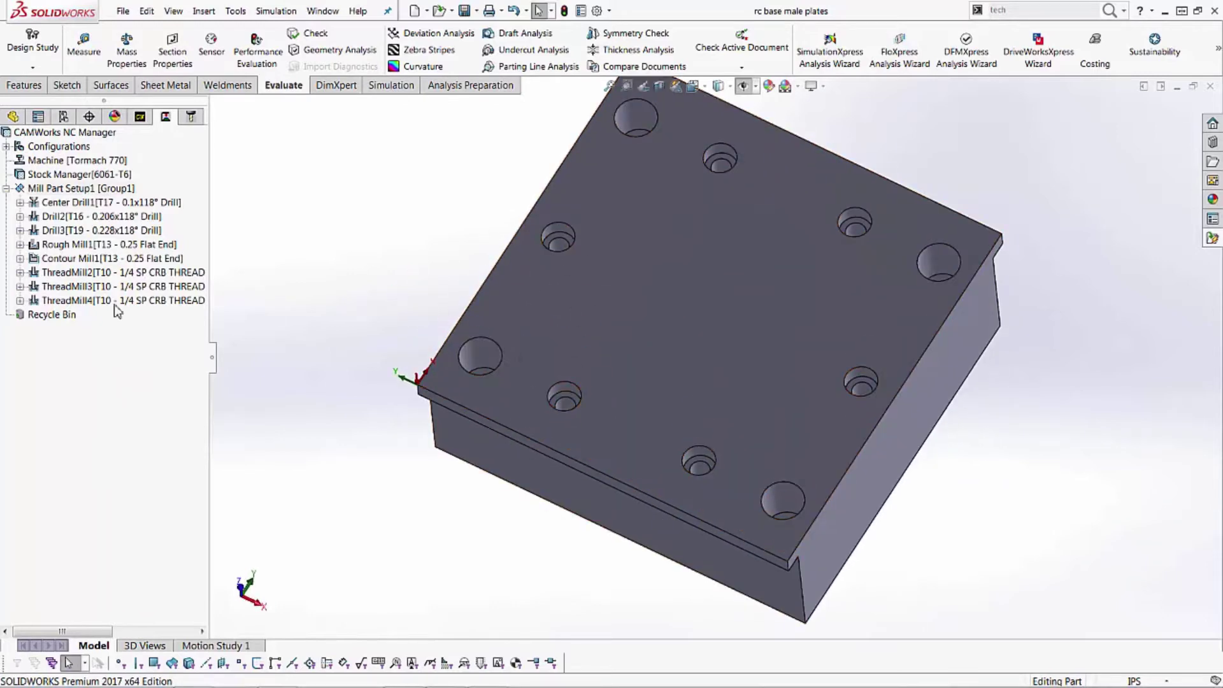
pyautogui.click(74, 188)
pyautogui.click(73, 188)
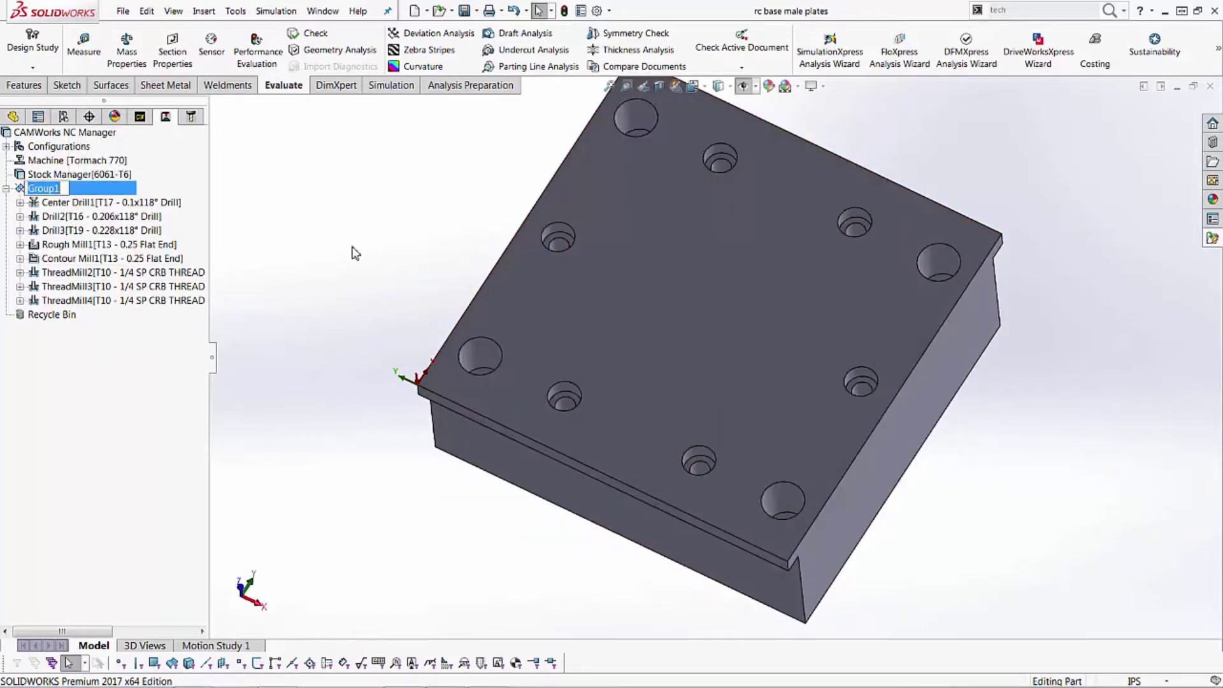
pyautogui.moveTo(356, 253); pyautogui.dragTo(328, 229, button='middle')
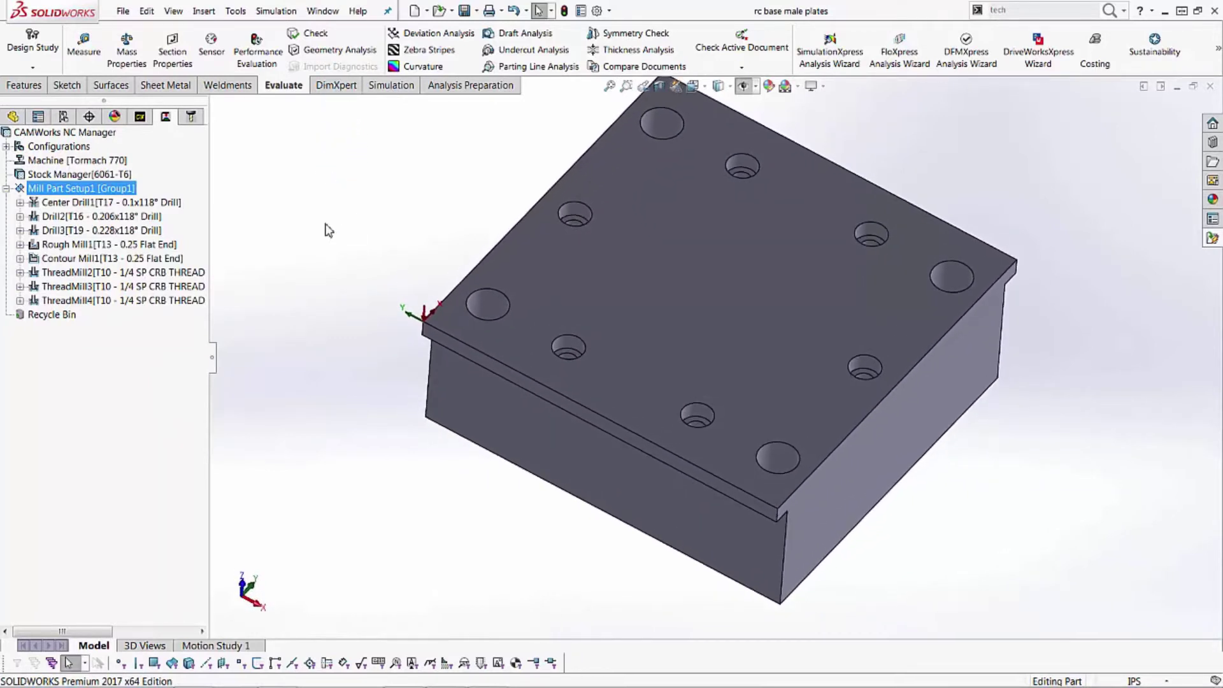
# Run Simulate Toolpath on Mill Part Setup1 and play it to drill the six holes
pyautogui.rightClick(96, 189)
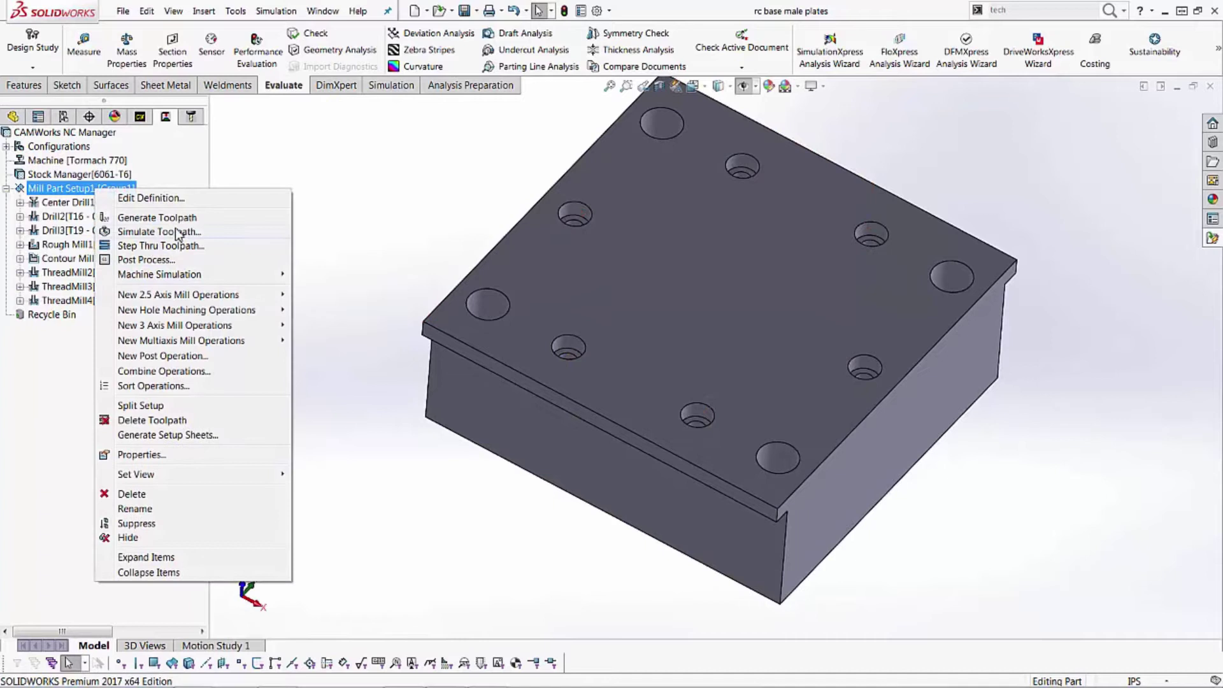
pyautogui.click(178, 233)
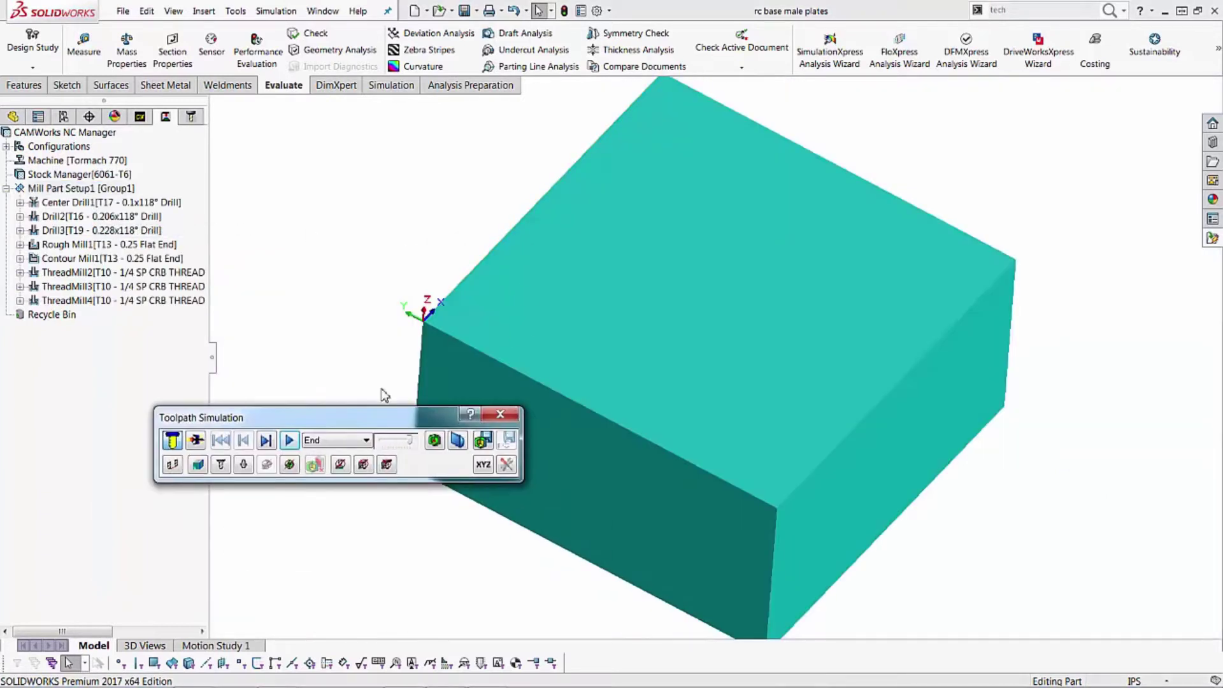
pyautogui.moveTo(382, 418); pyautogui.dragTo(321, 363)
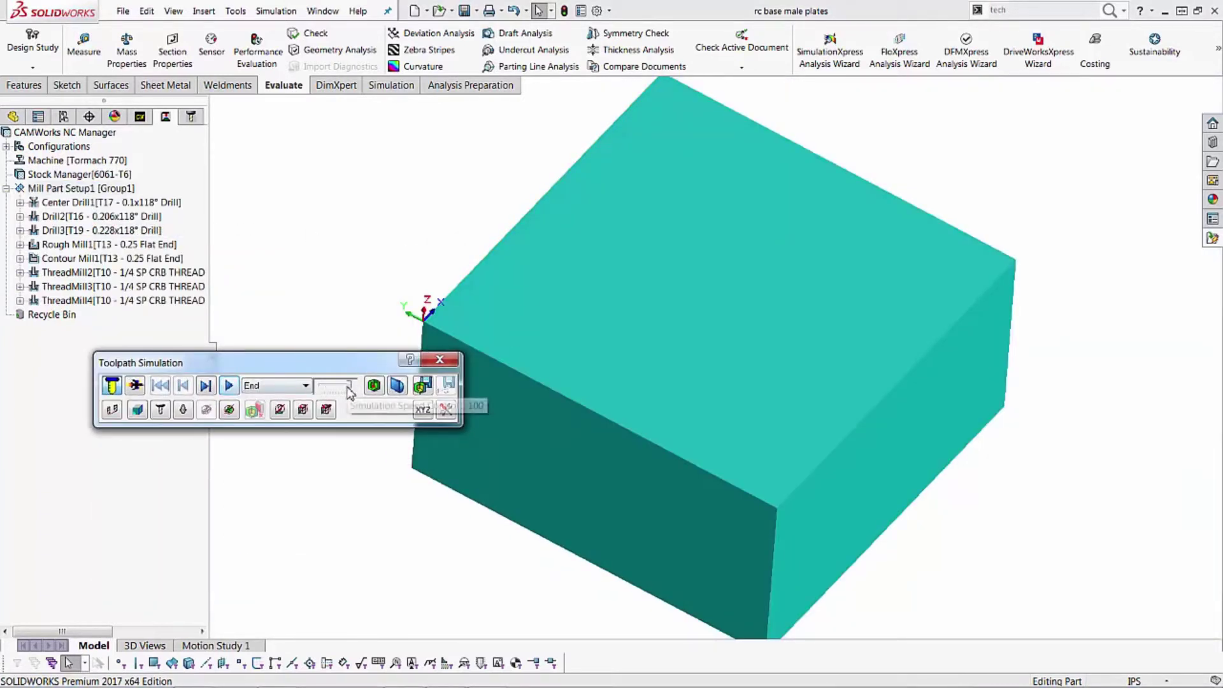
pyautogui.click(229, 386)
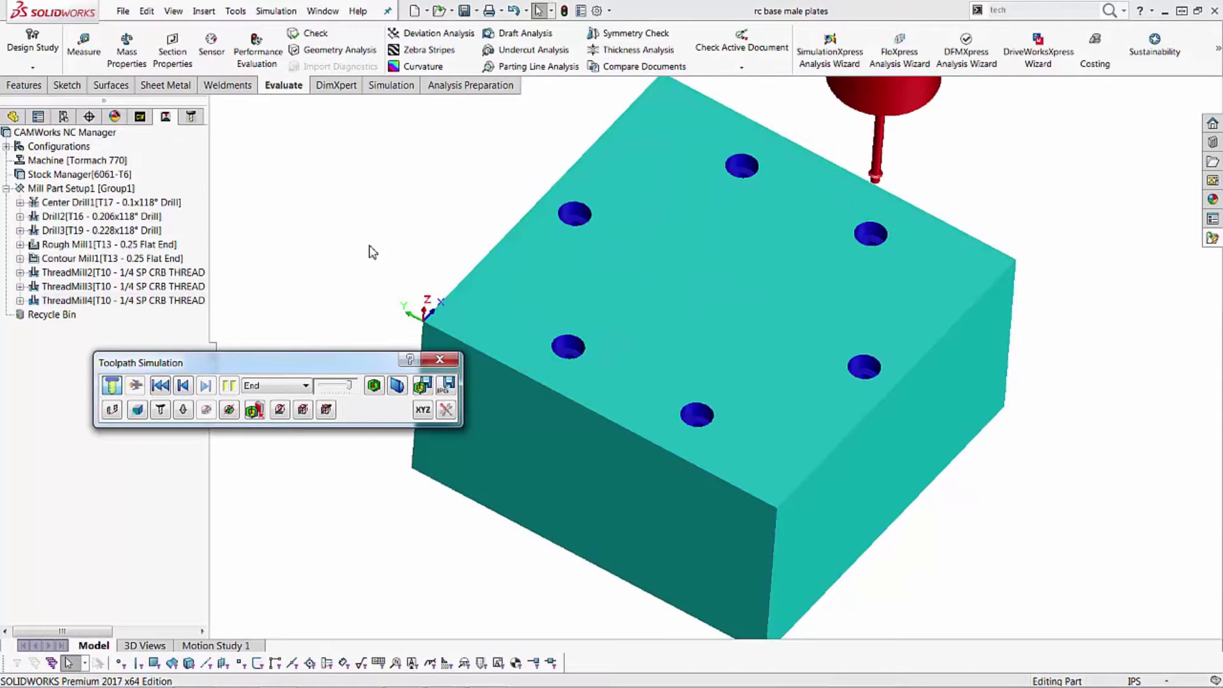
pyautogui.click(397, 385)
pyautogui.moveTo(583, 528); pyautogui.dragTo(598, 445, button='middle')
pyautogui.scroll(-3, 599, 444)
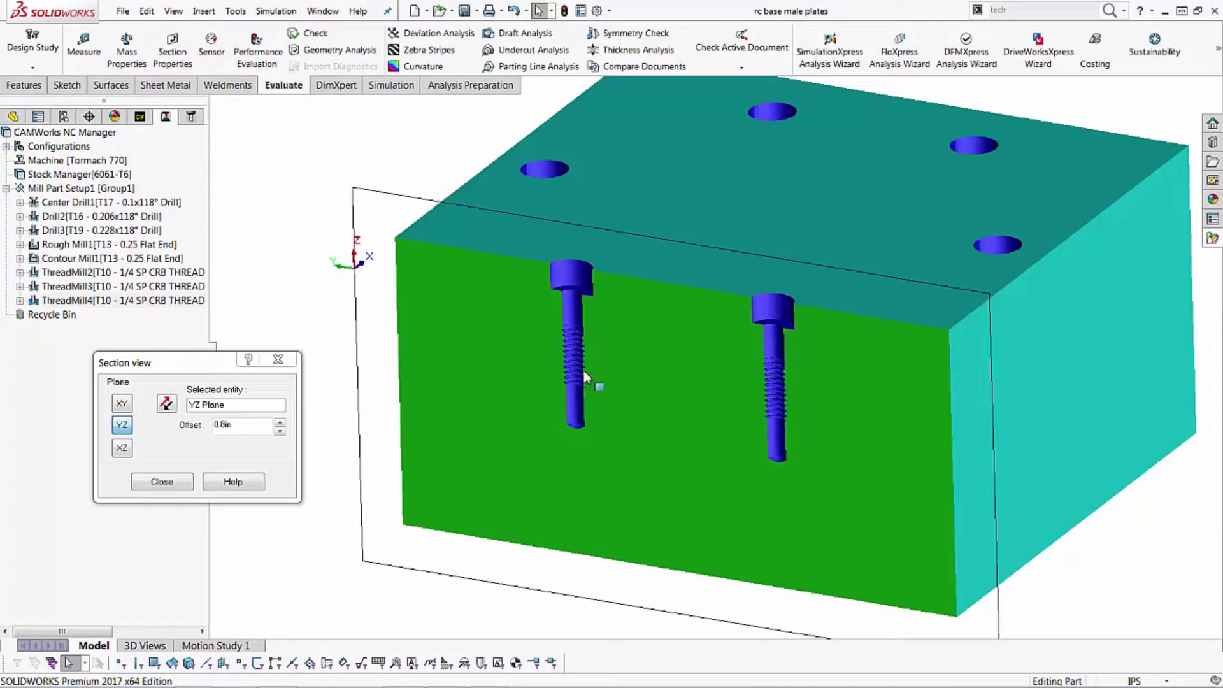
# Remove the section cut, close the simulation, and restore the CAMWorksData > Posts > Tormach folder window
pyautogui.click(278, 359)
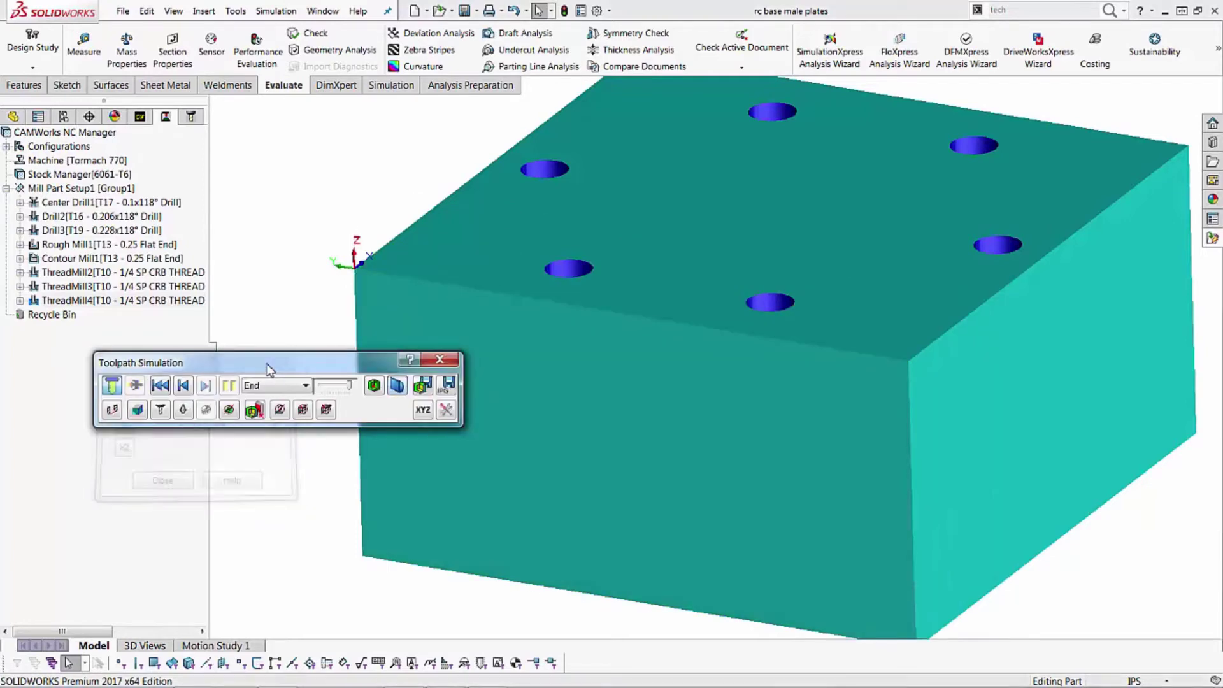
pyautogui.click(449, 363)
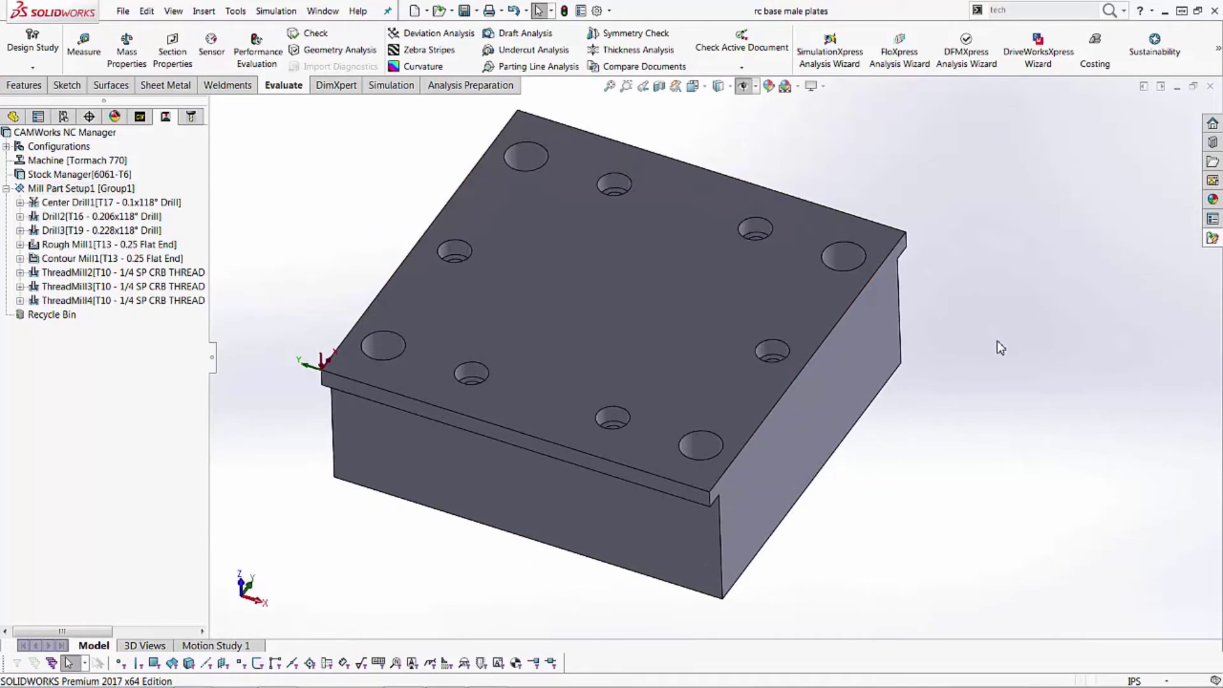
pyautogui.moveTo(996, 340)
pyautogui.mouseDown(button='middle')
pyautogui.moveTo(1007, 354)
pyautogui.moveTo(998, 360)
pyautogui.mouseUp(button='middle')
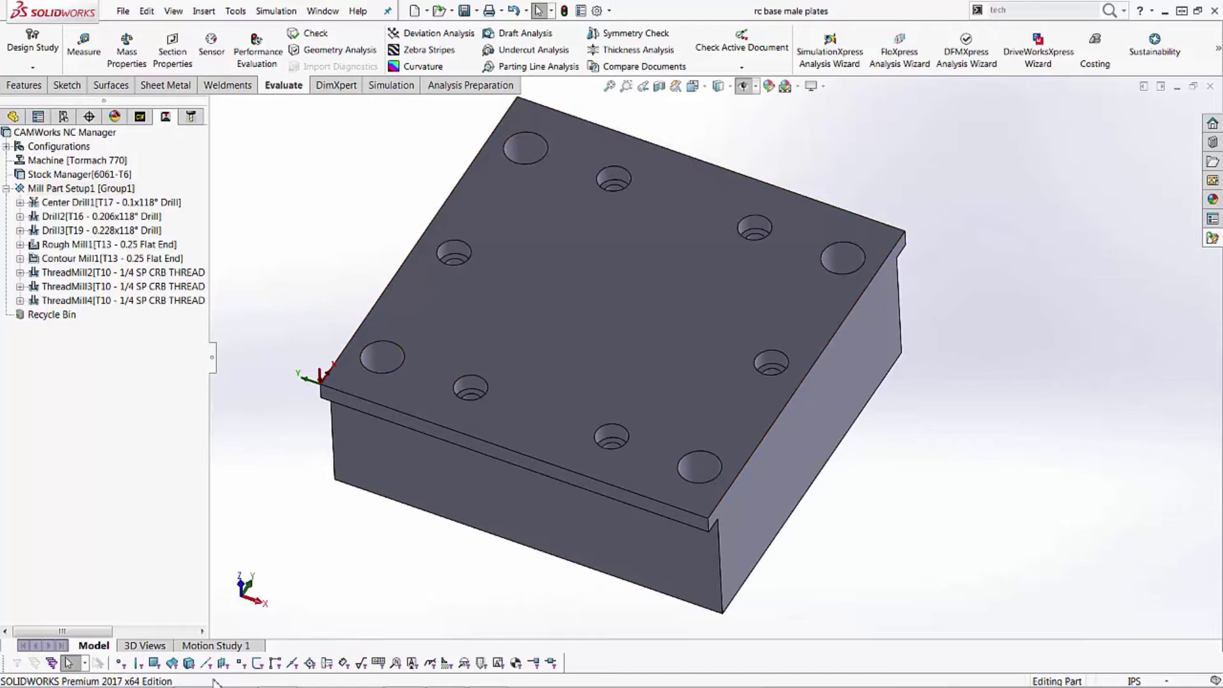
pyautogui.click(193, 680)
# Post-process CAMWorks NC Manager to a Desktop text file, 'rc base male plates v2.txt', and open it in Notepad++
pyautogui.rightClick(78, 132)
pyautogui.click(142, 199)
pyautogui.click(431, 234)
pyautogui.click(610, 401)
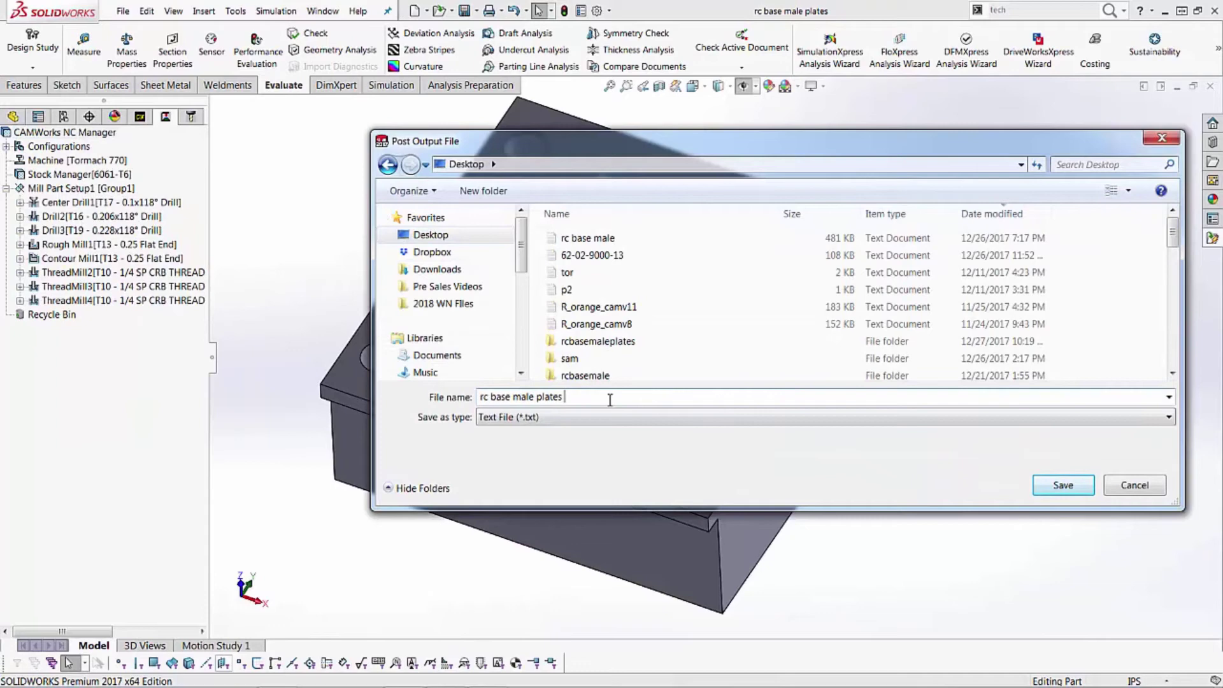
pyautogui.click(1063, 484)
pyautogui.click(110, 240)
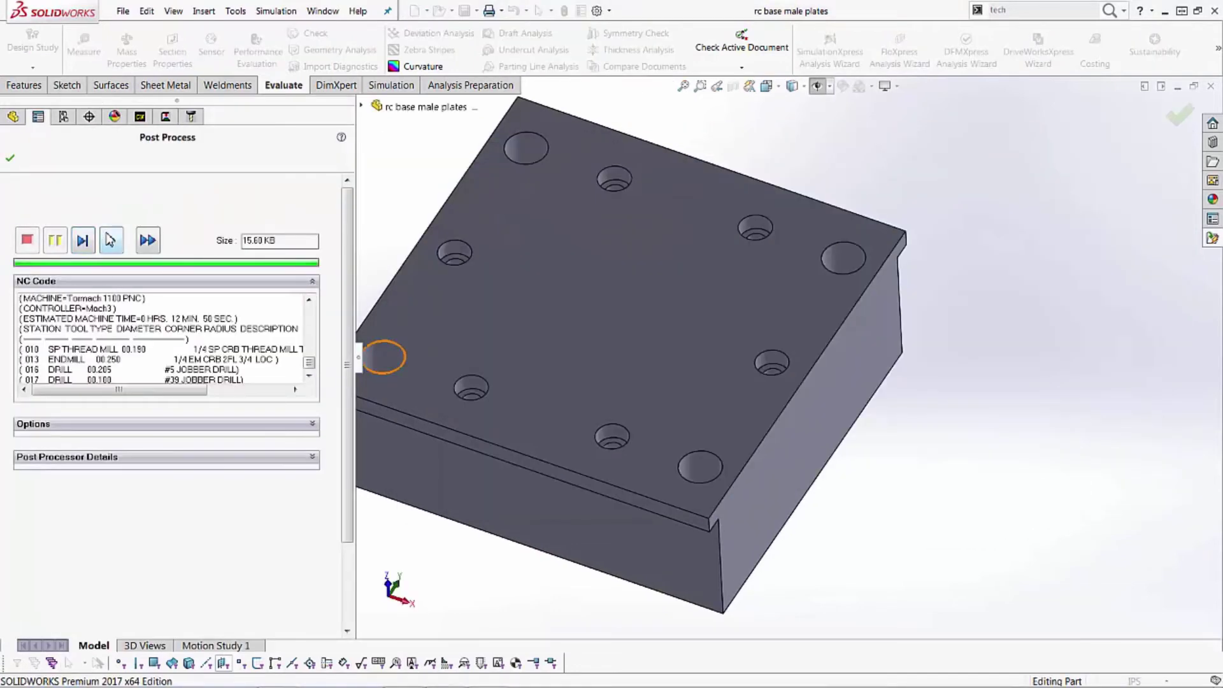
pyautogui.click(9, 157)
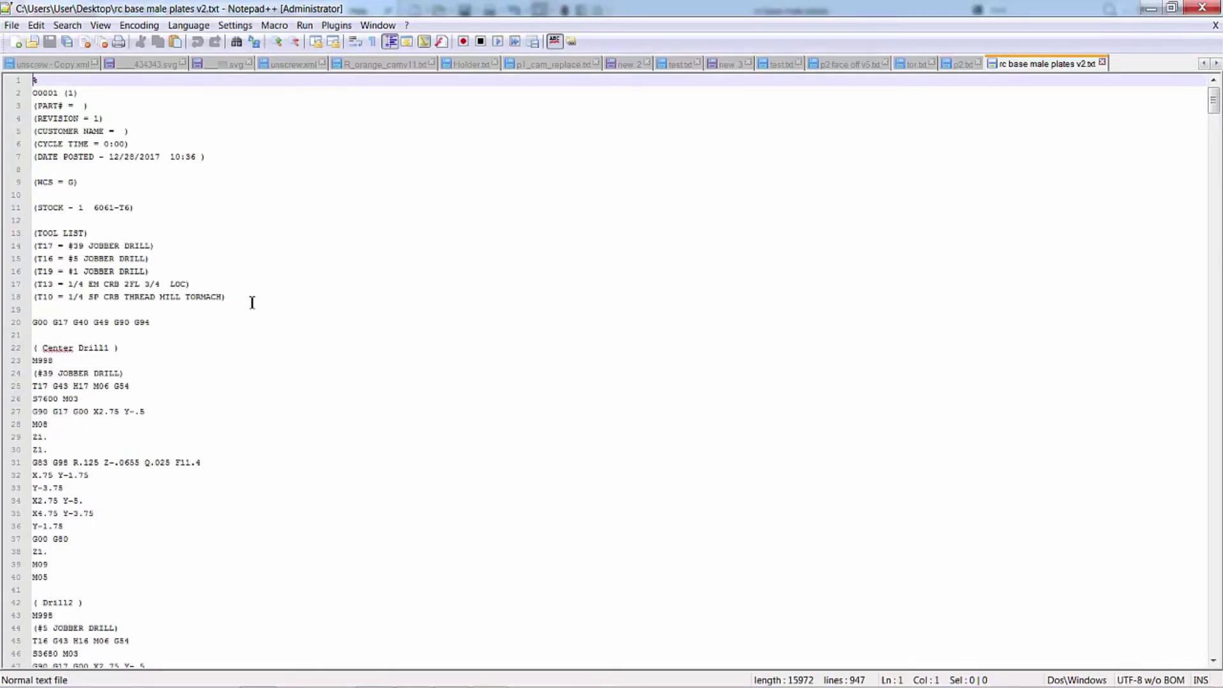
pyautogui.moveTo(251, 297); pyautogui.dragTo(31, 245)
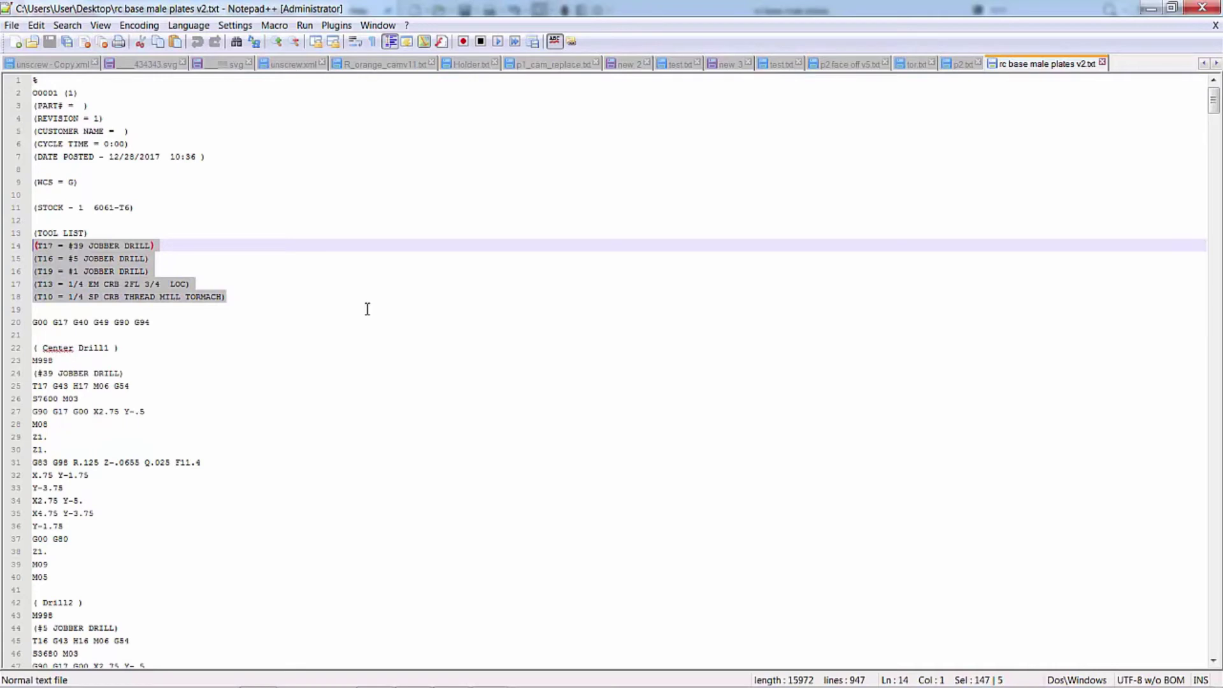
pyautogui.click(74, 363)
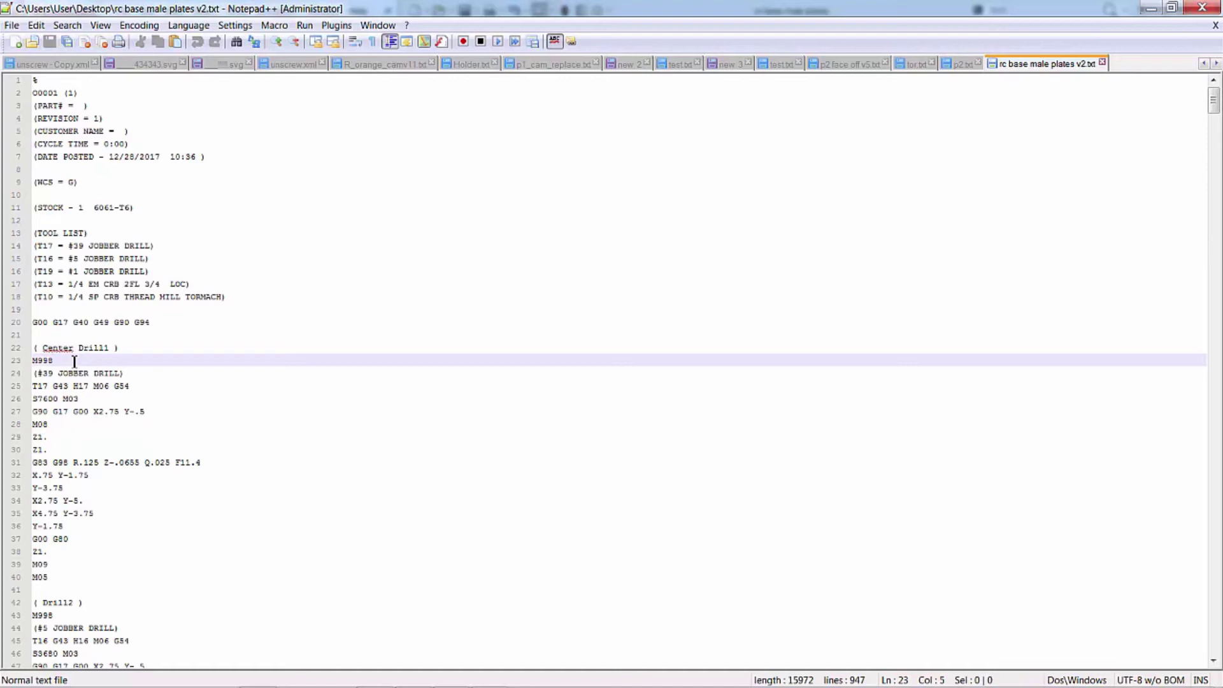
pyautogui.moveTo(73, 362); pyautogui.dragTo(34, 360)
pyautogui.click(94, 437)
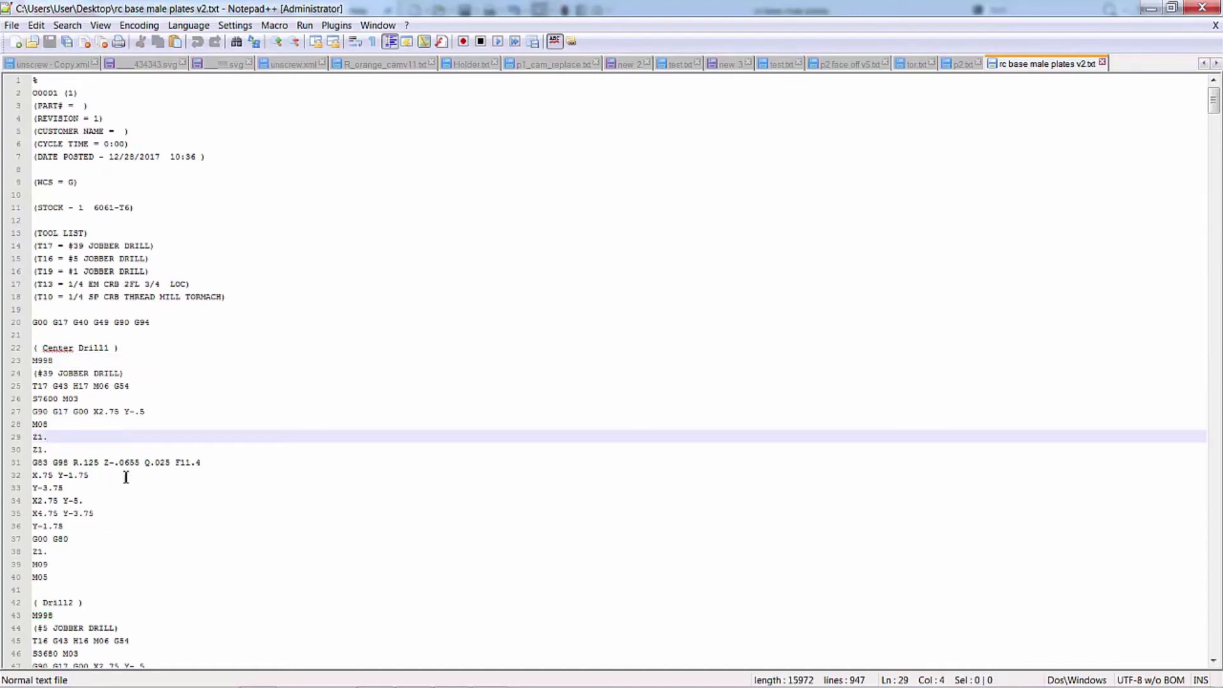
pyautogui.moveTo(210, 464); pyautogui.dragTo(31, 463)
pyautogui.rightClick(42, 467)
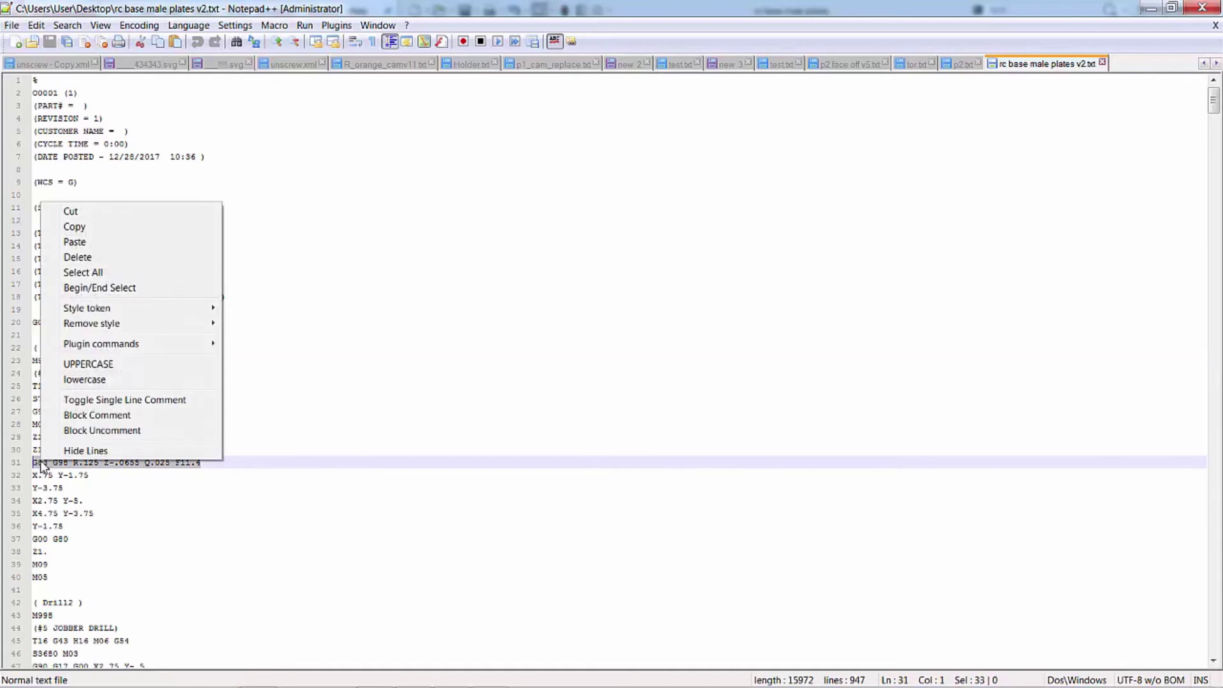
pyautogui.click(114, 500)
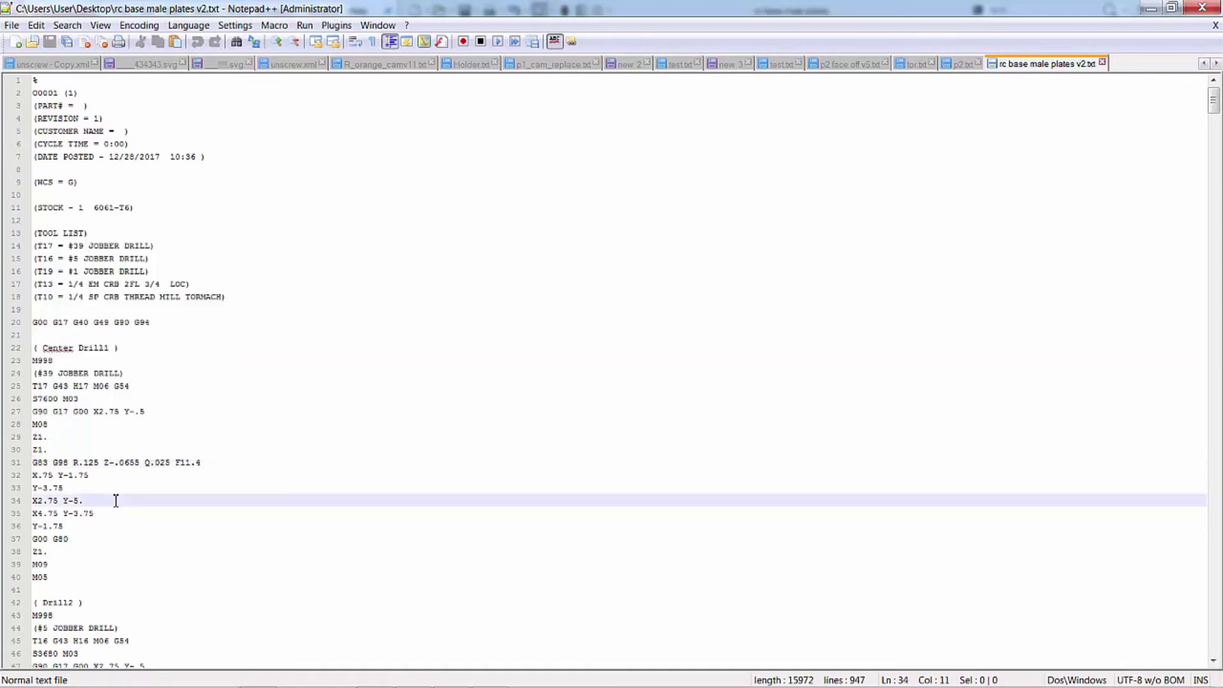
pyautogui.moveTo(212, 463); pyautogui.dragTo(4, 472)
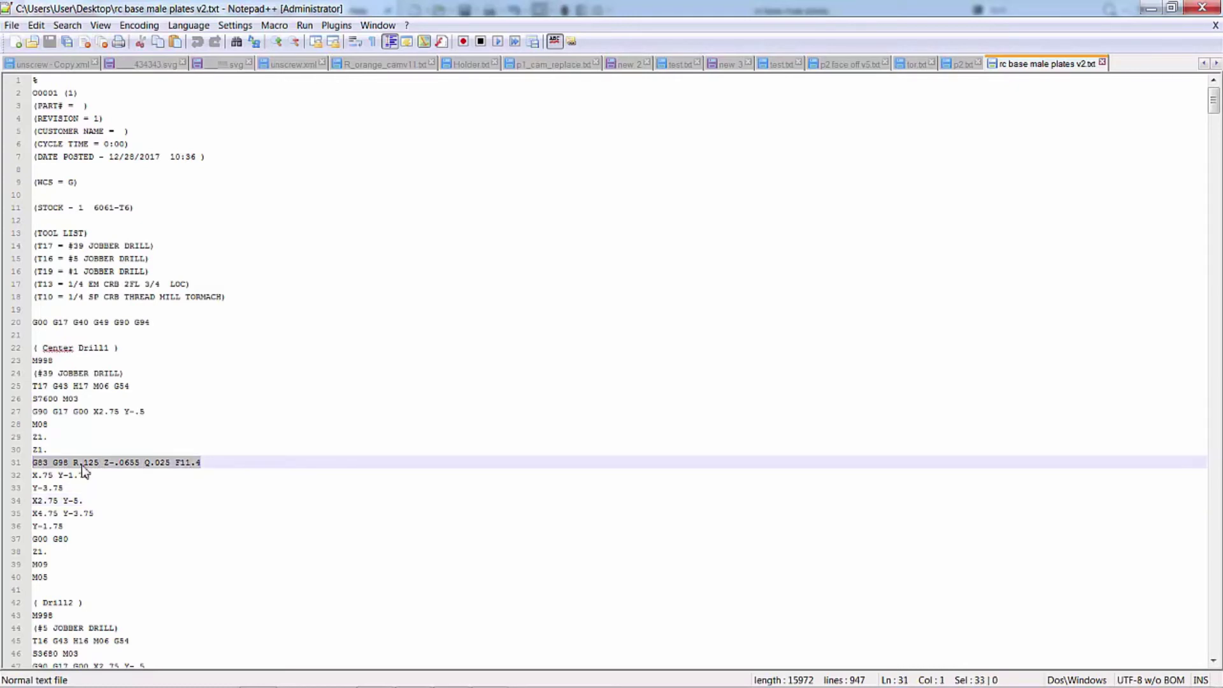